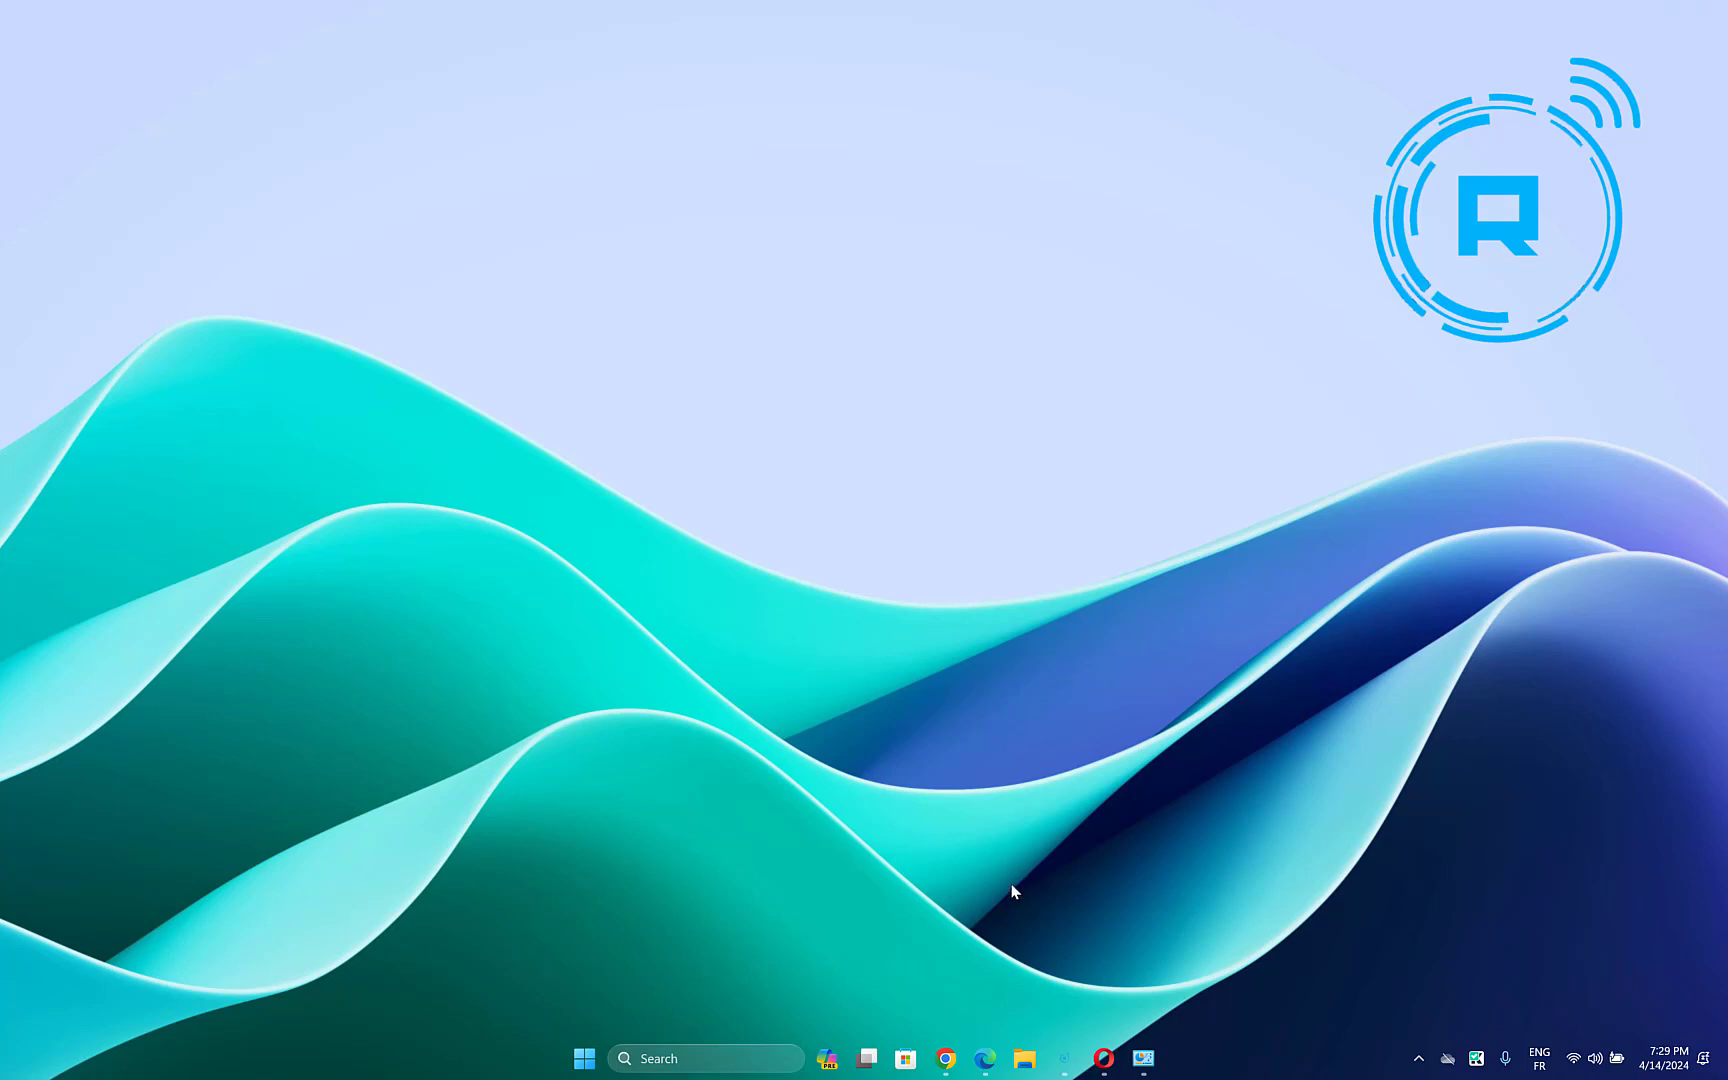
Launch Chrome with the second profile, open chrome://flags and filter the flags to 'tab'.
right_click(945, 1059)
left_click(942, 955)
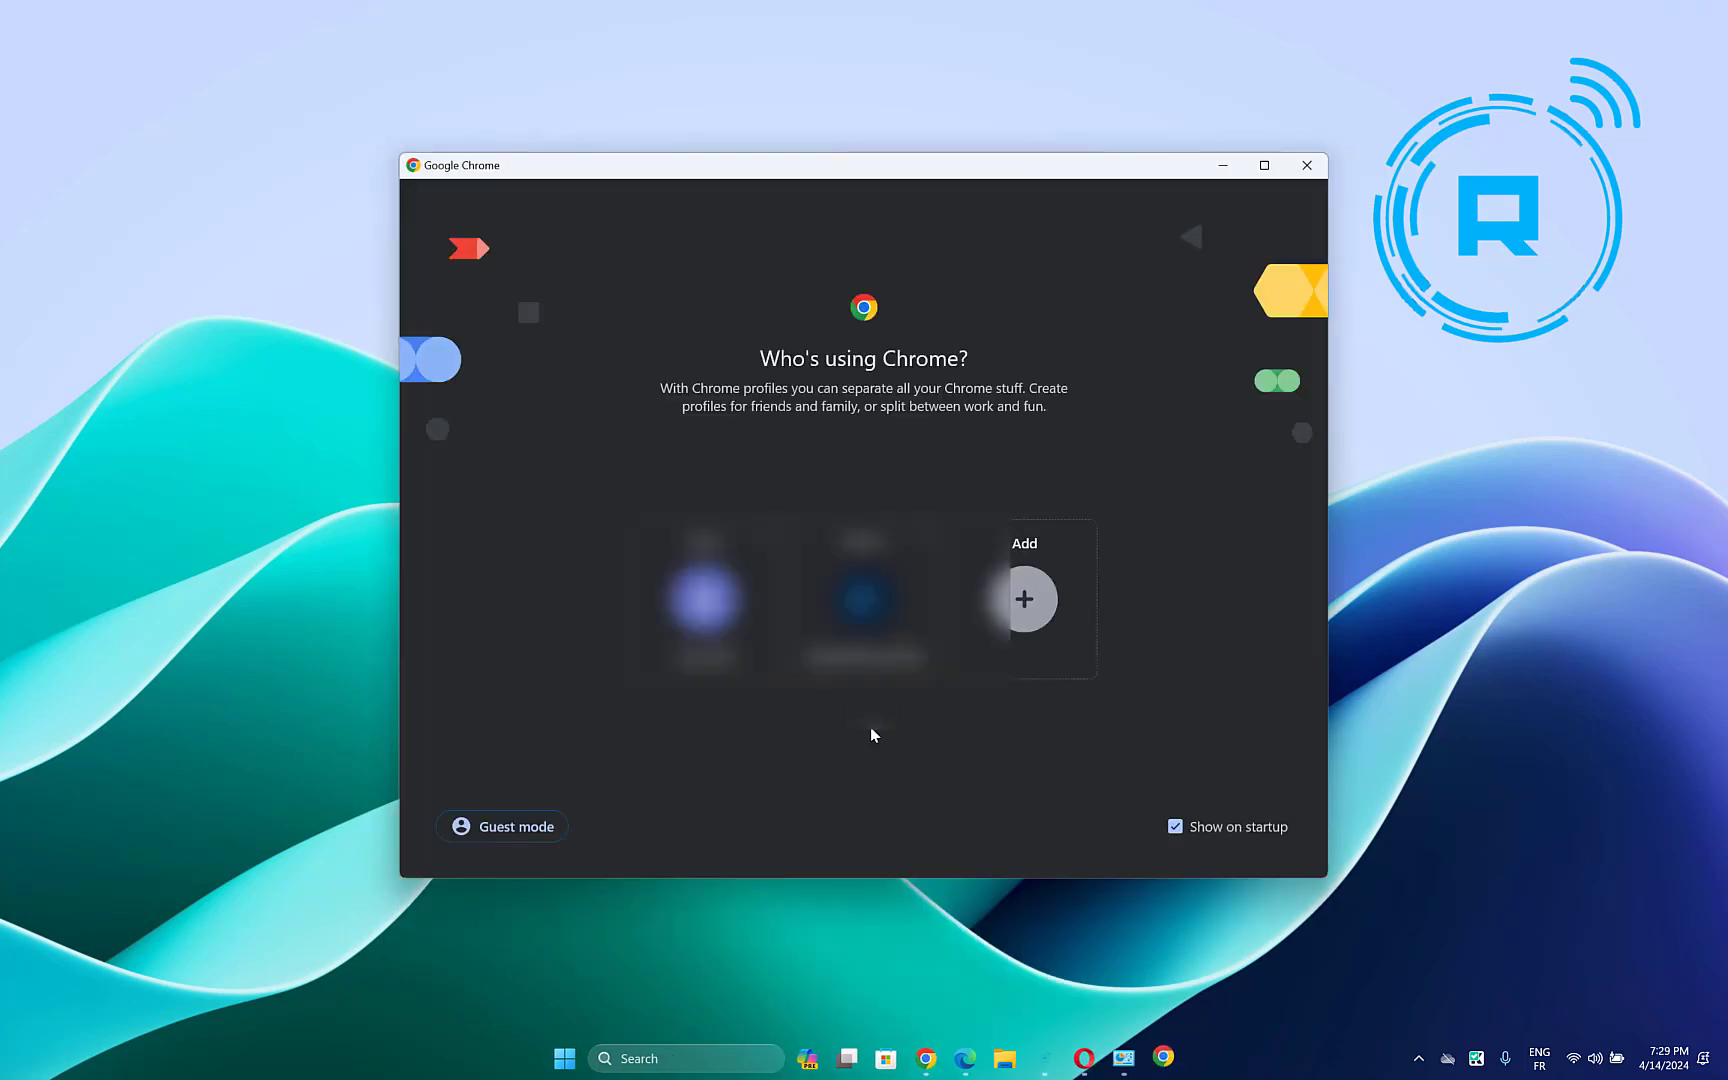
left_click(864, 635)
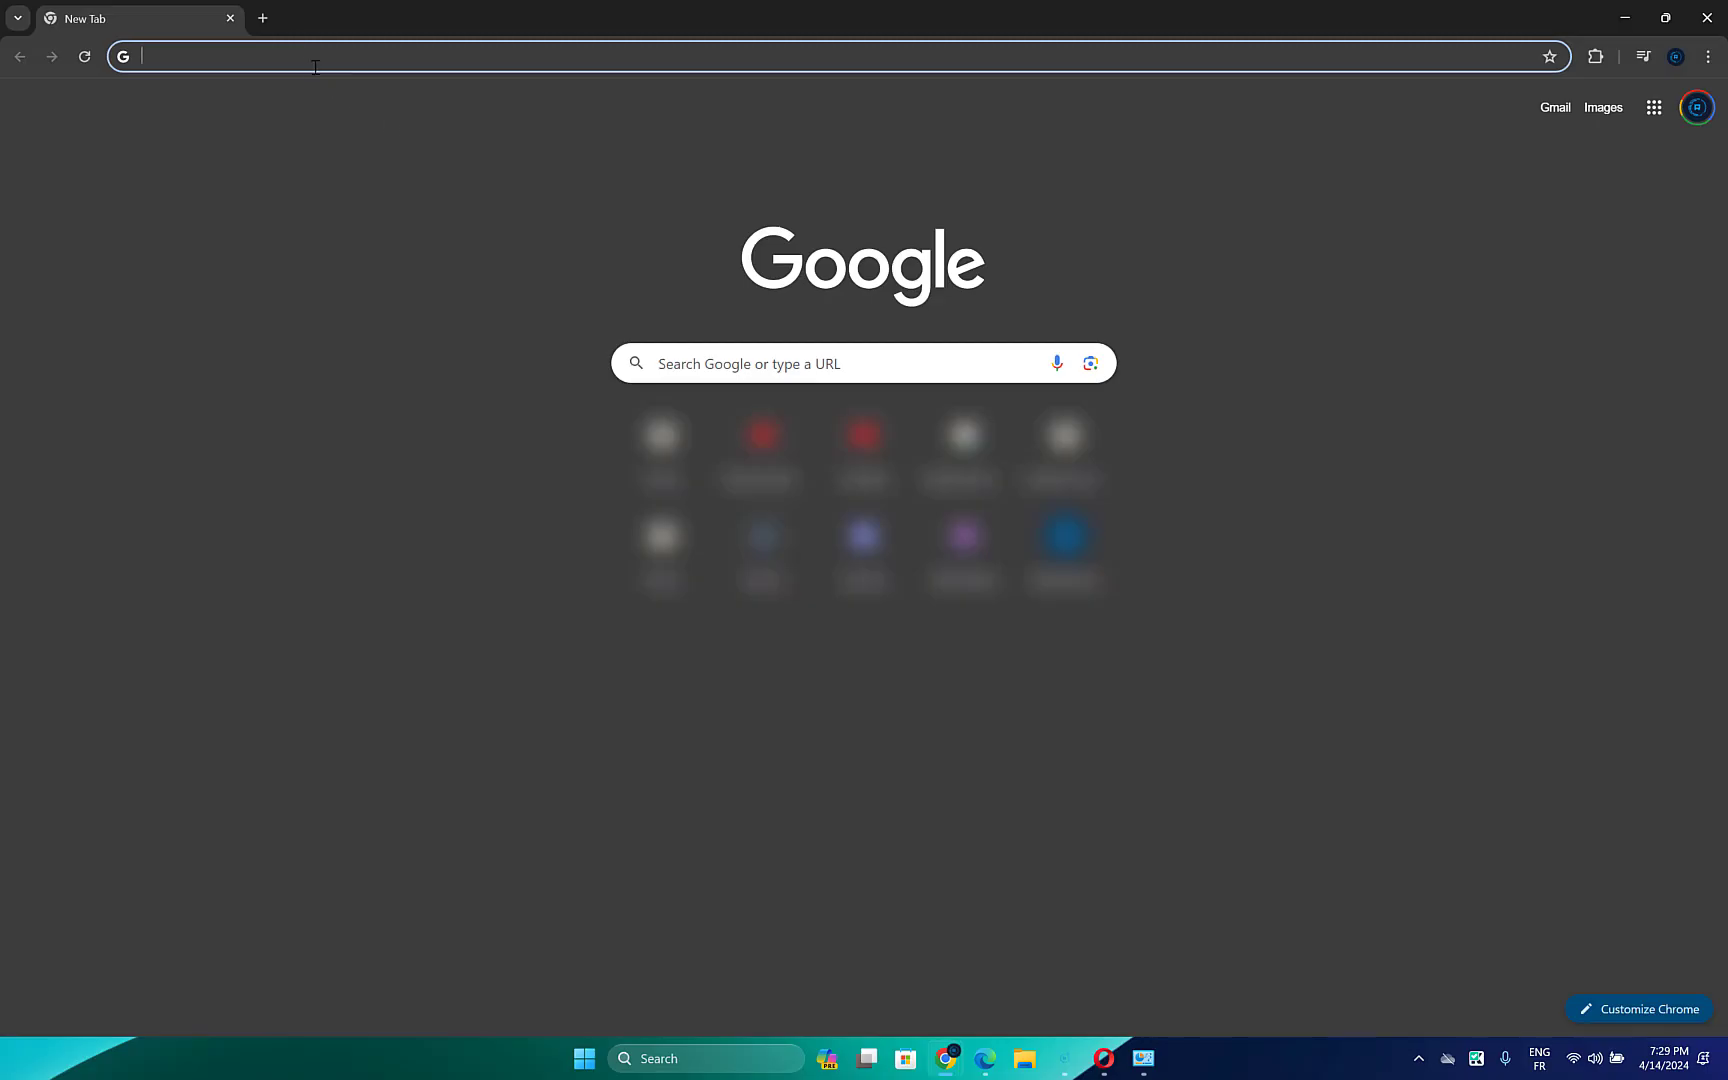
type("chrome://flags/")
key("Return")
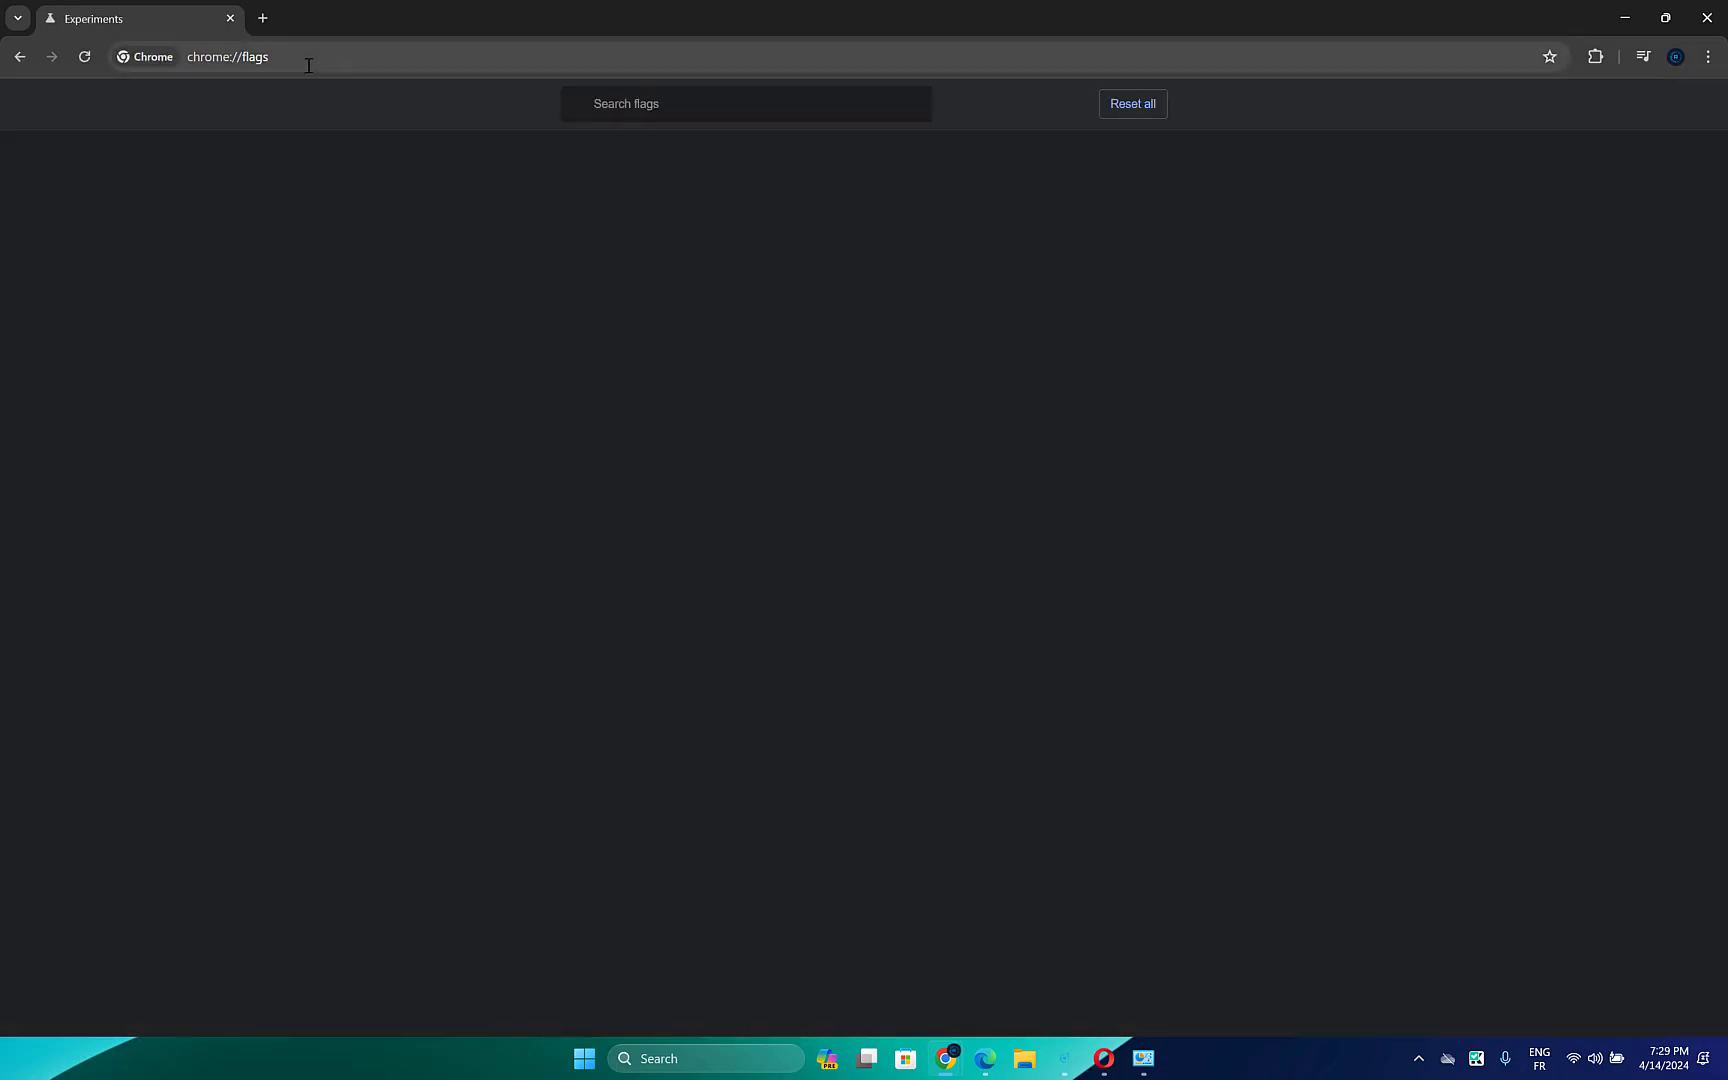
type("tab")
key("BackSpace")
type("b")
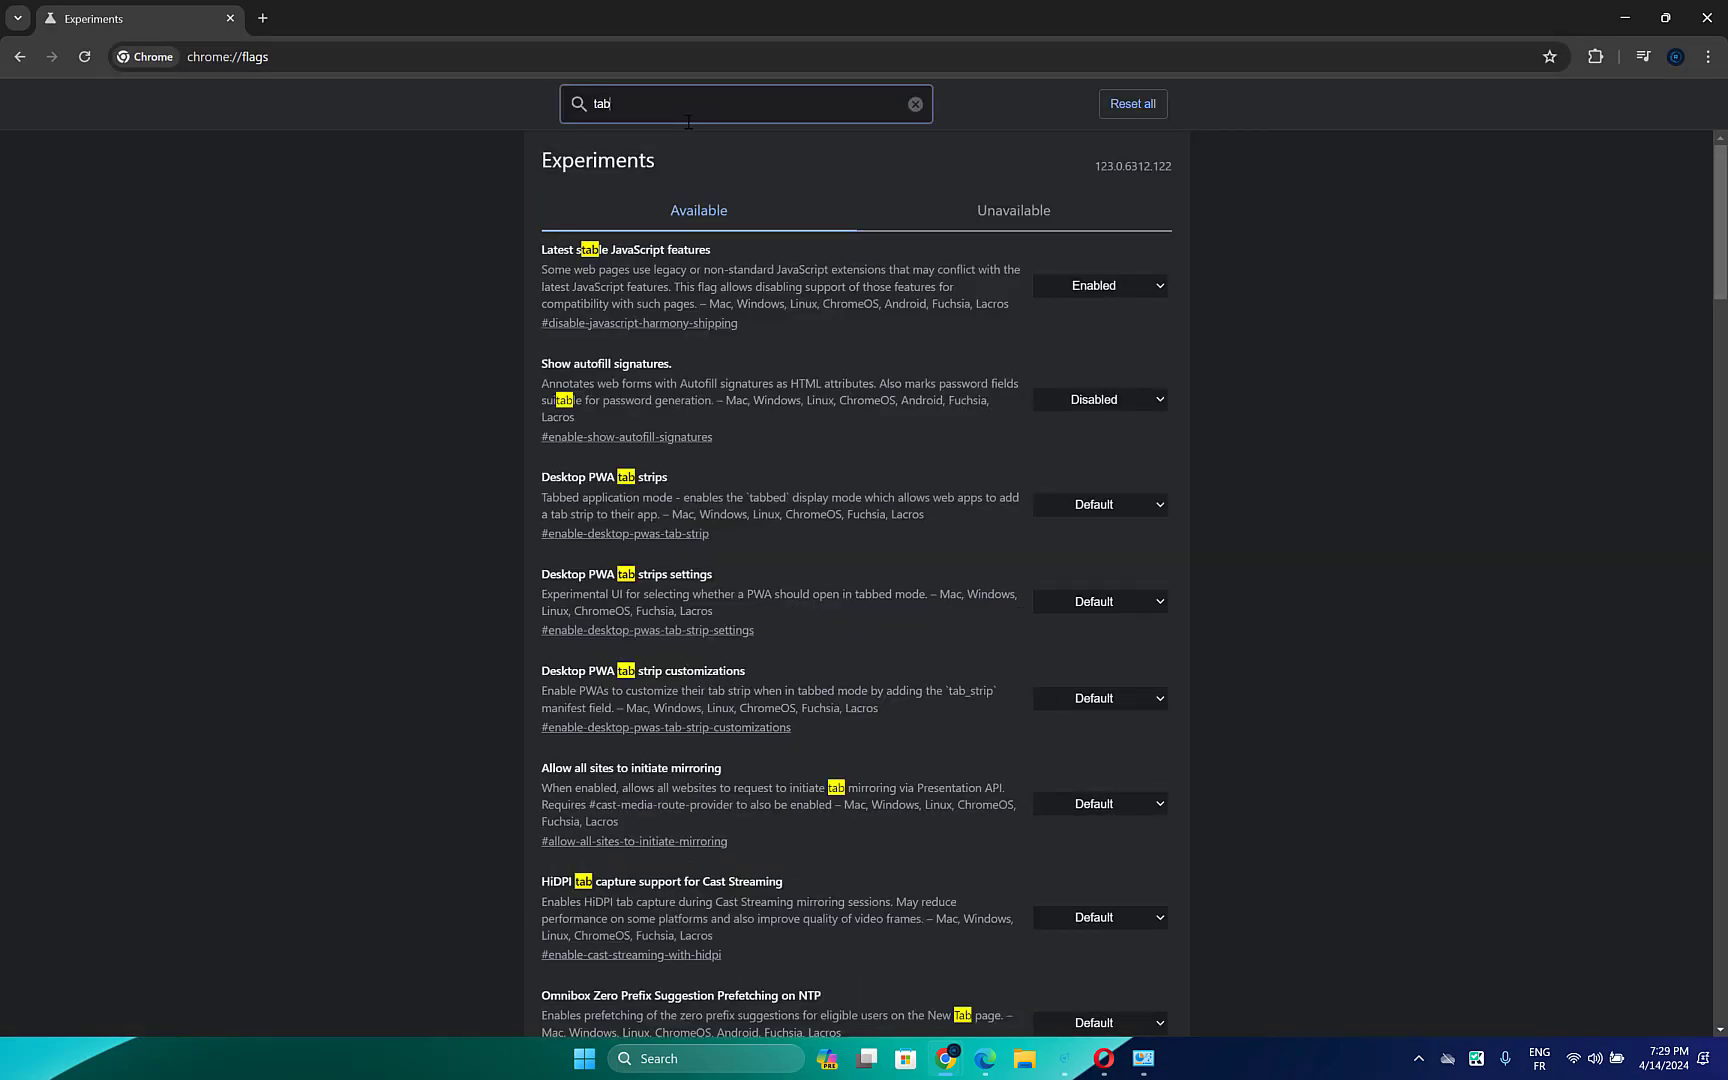
type("s")
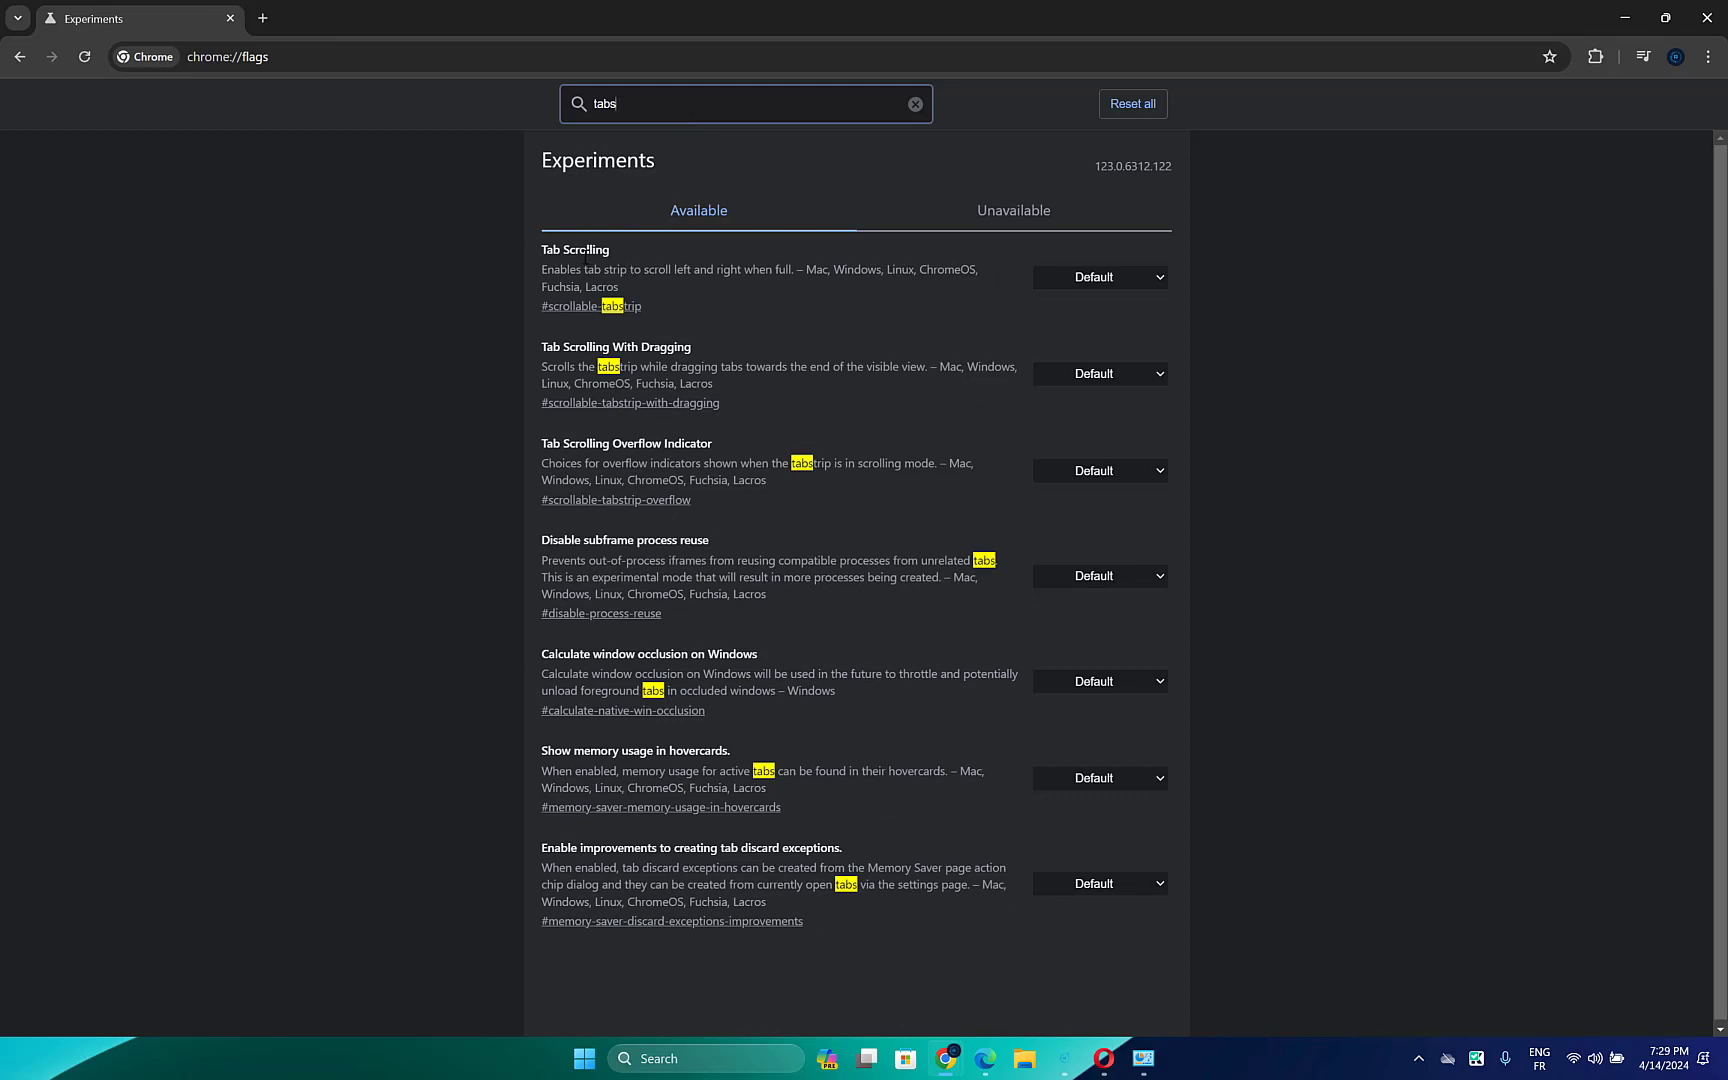
Set Tab Scrolling to the Enabled 'tabs don't shrink' option and relaunch Chrome.
left_click(1111, 284)
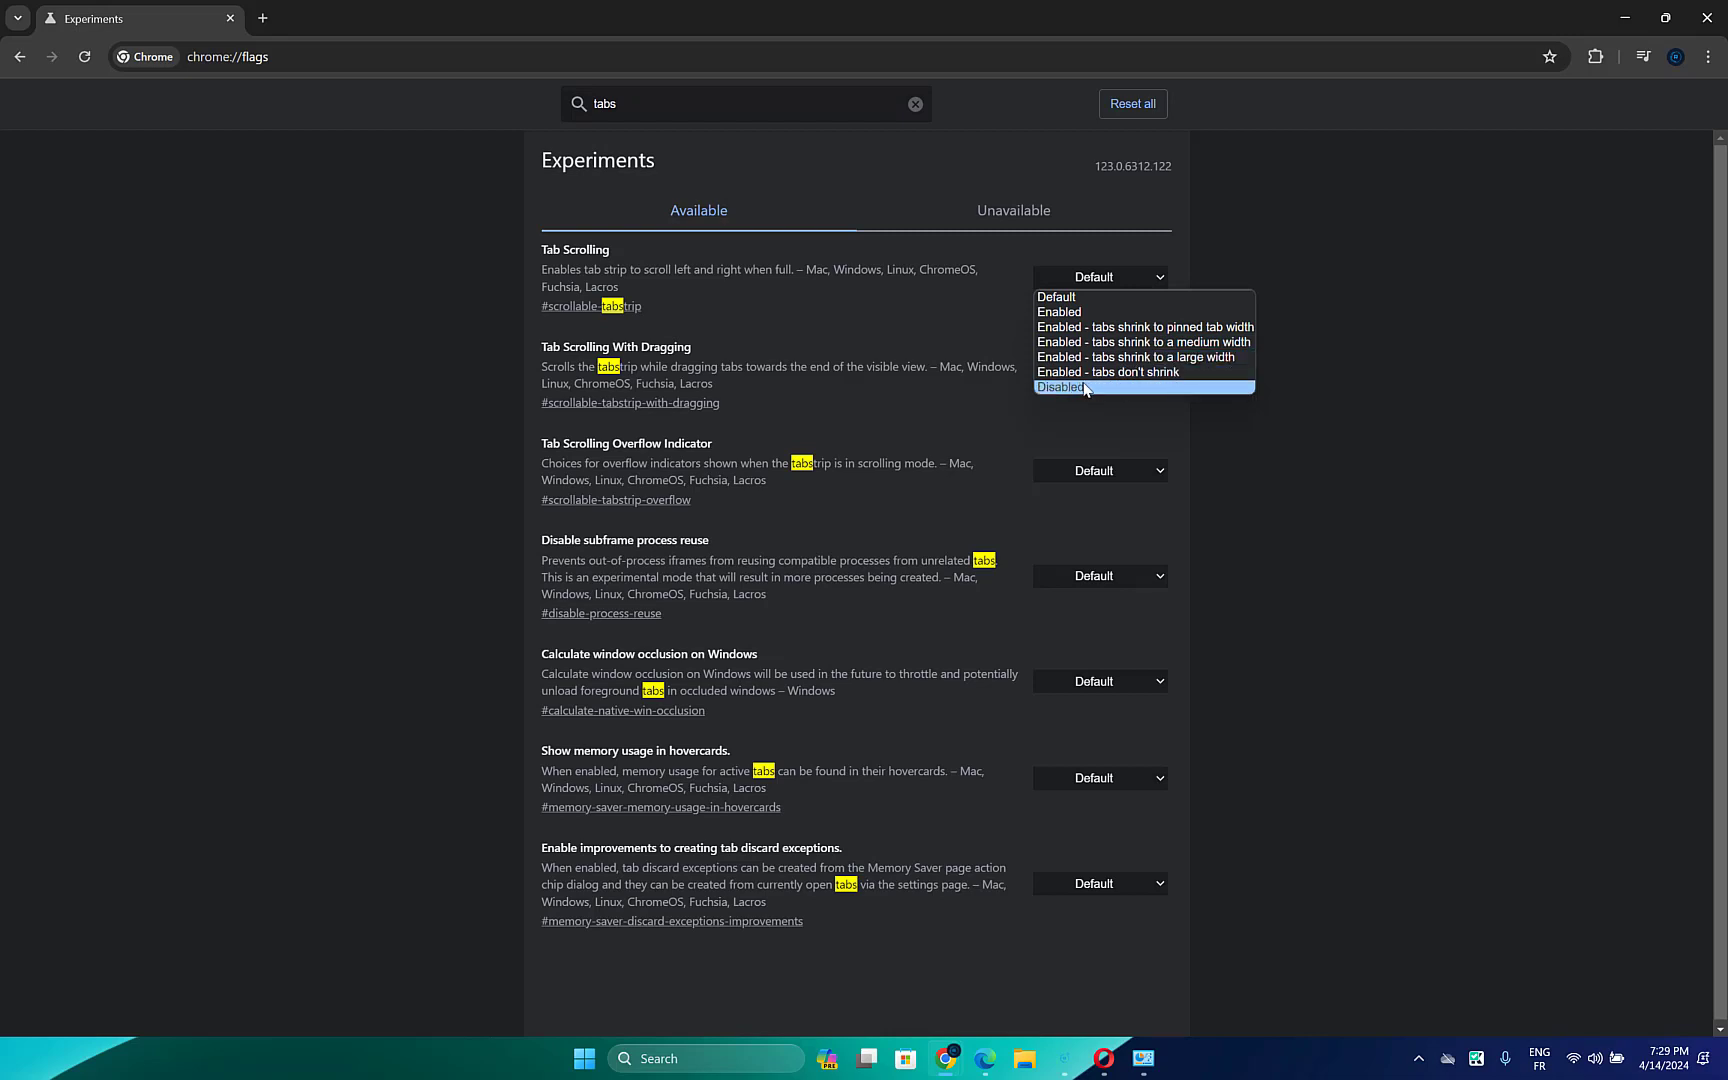
left_click(1175, 360)
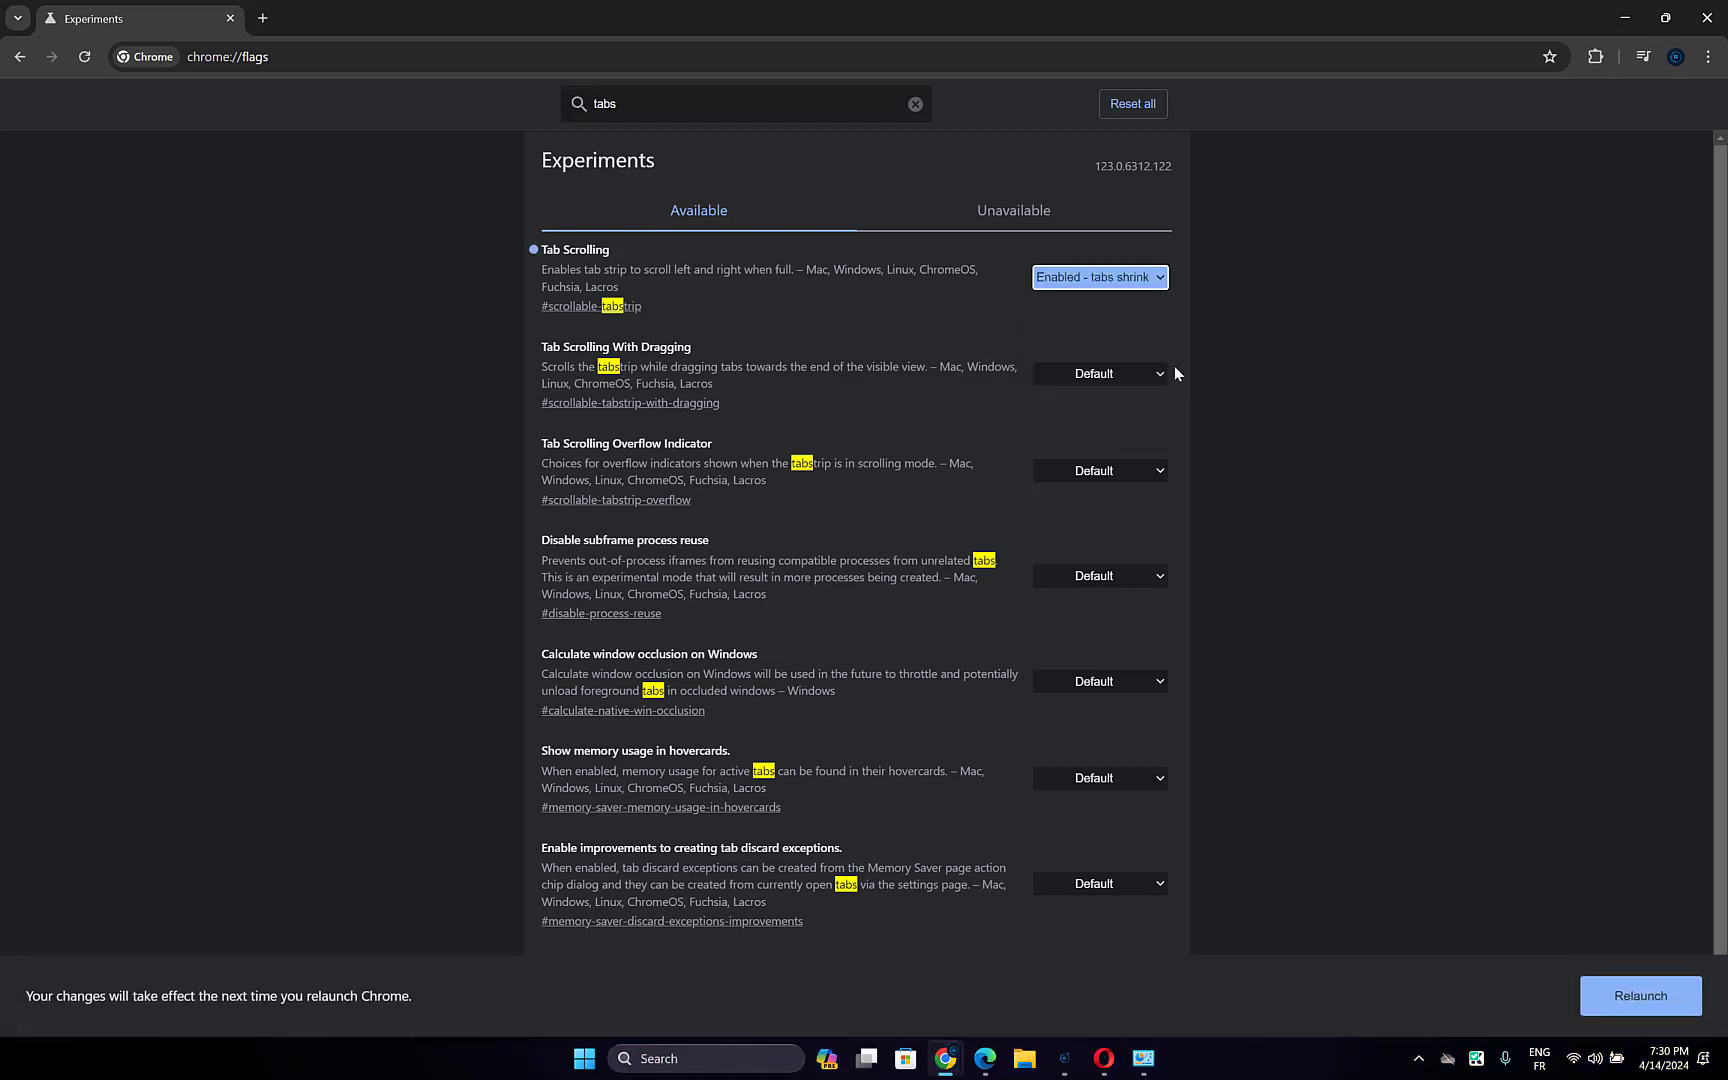
left_click(1625, 1000)
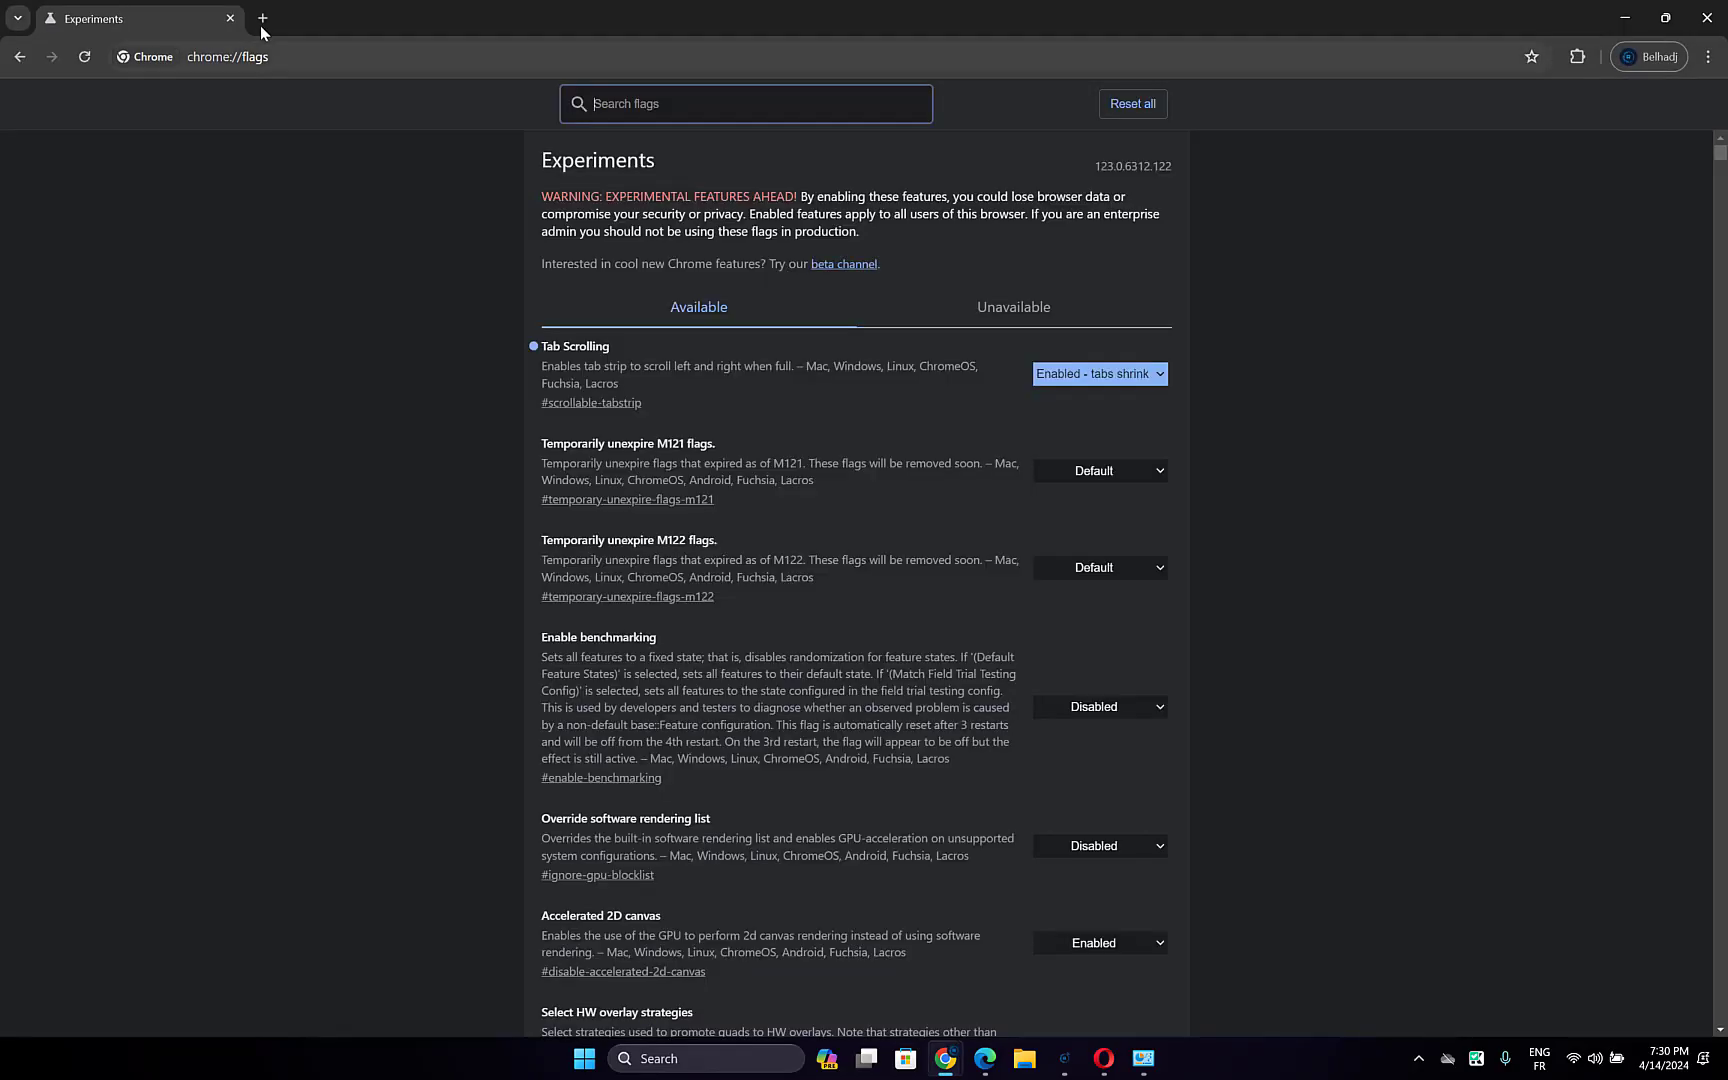
Open a new blank tab beside the restored Experiments tab.
left_click(263, 18)
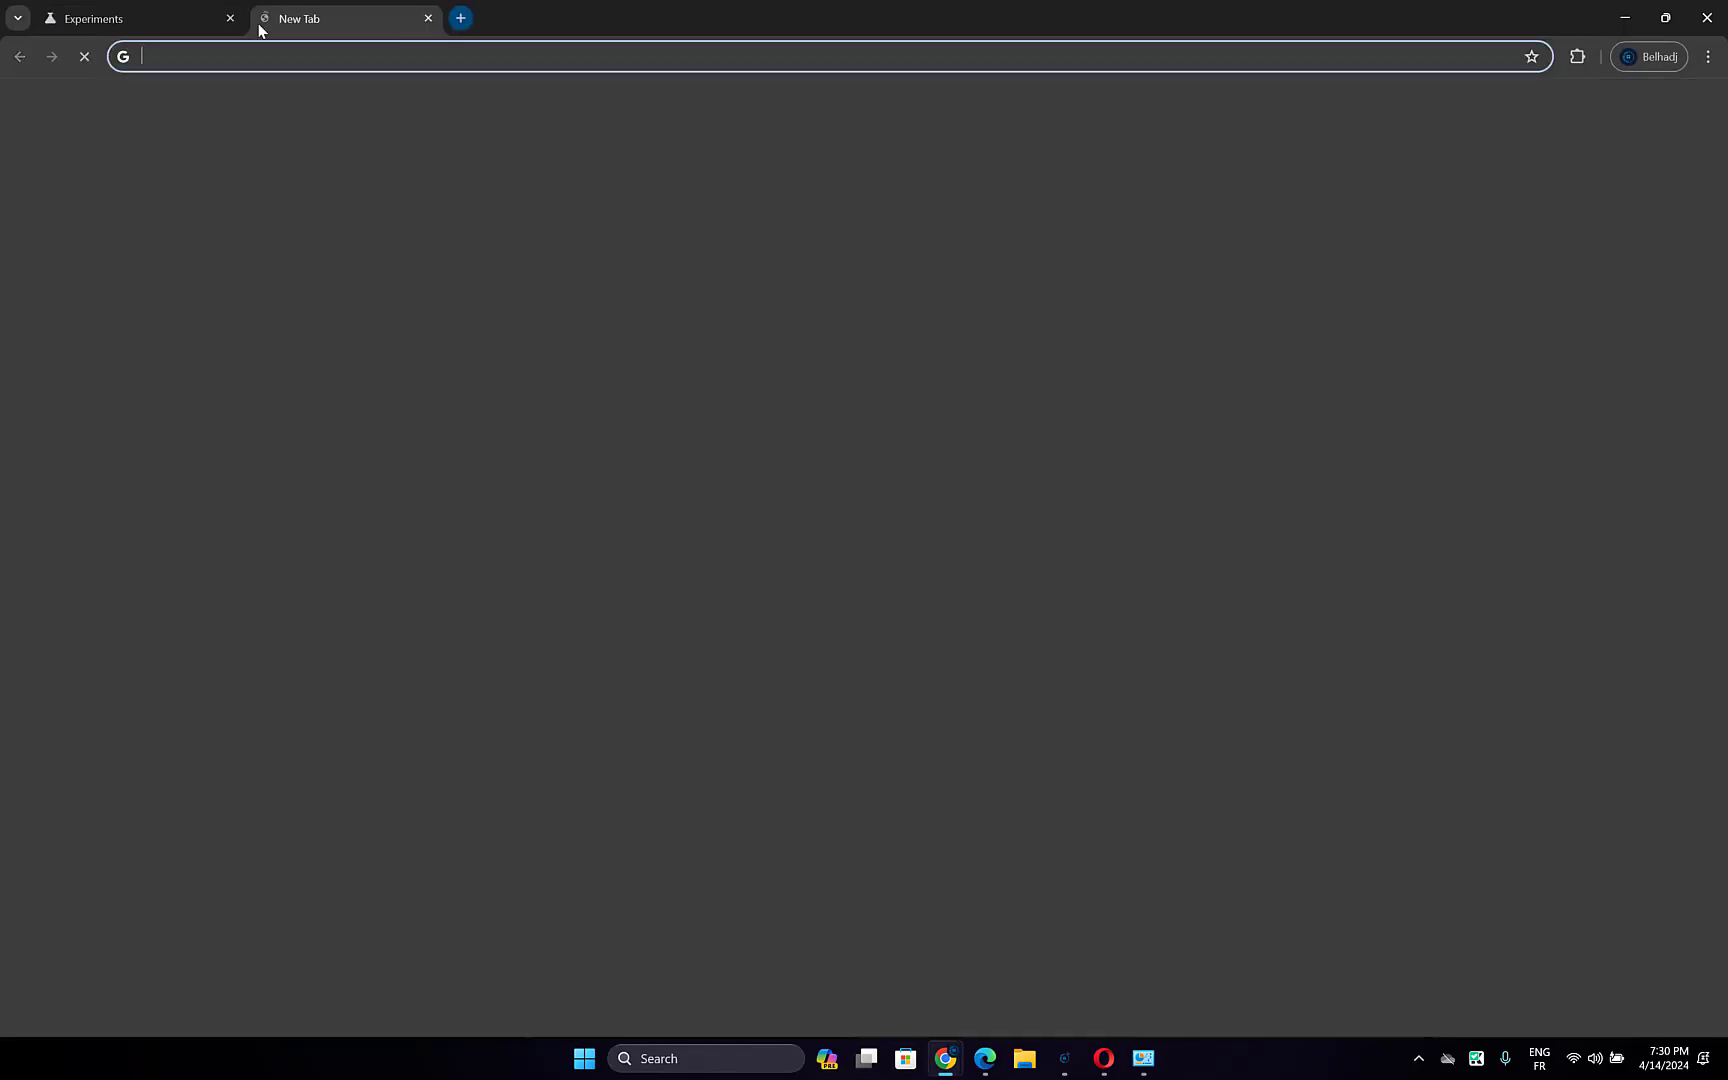